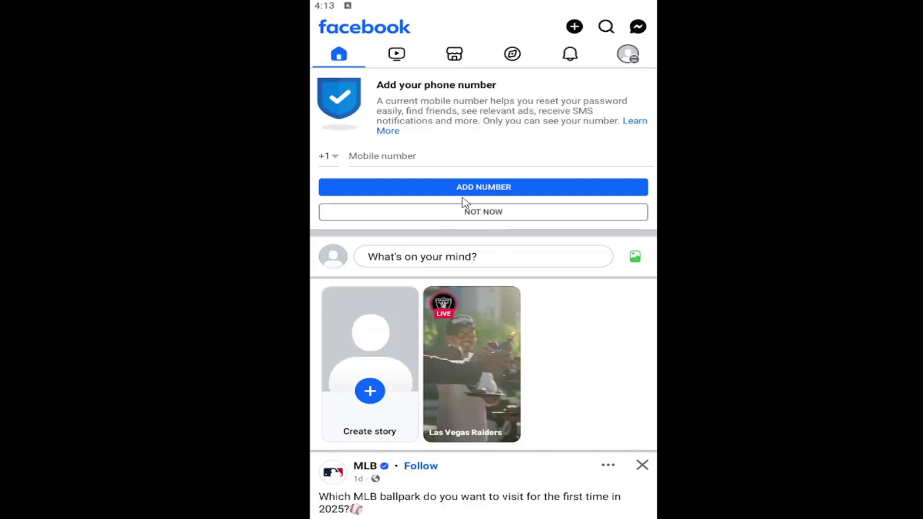
Open the full Settings page from the Menu's expanded Settings & privacy section.
left_click(628, 55)
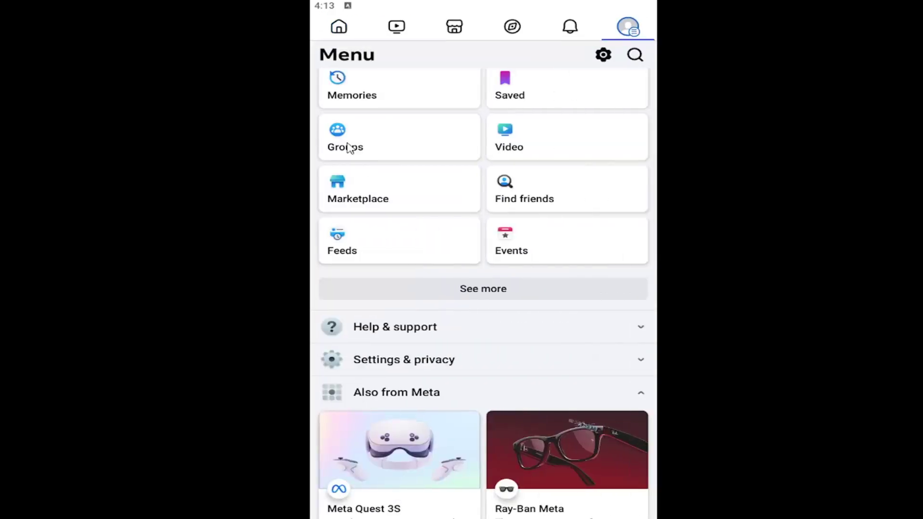
left_click(405, 360)
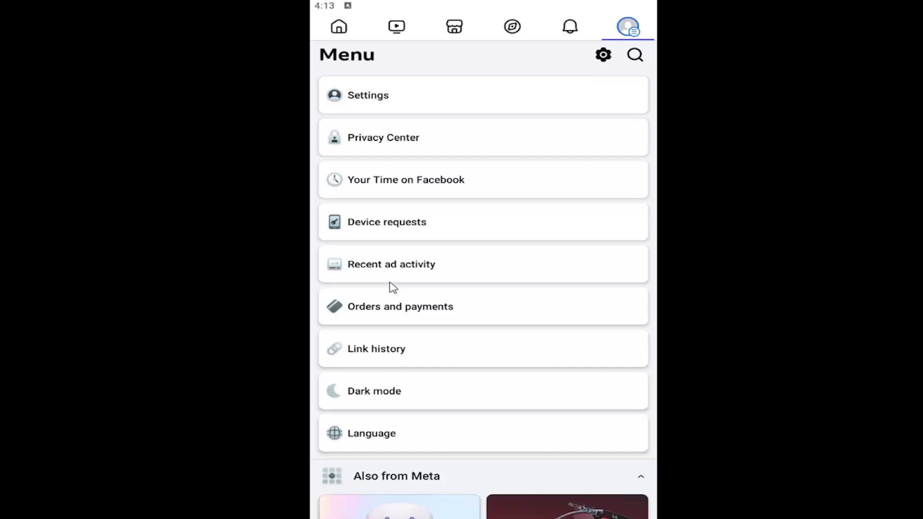
left_click(368, 99)
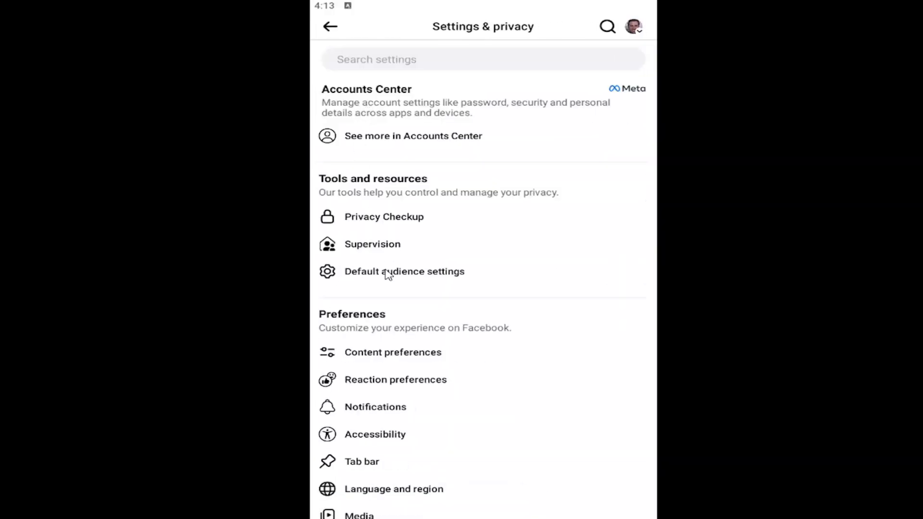
scroll(427, 361, "down", 3)
scroll(404, 289, "down", 1)
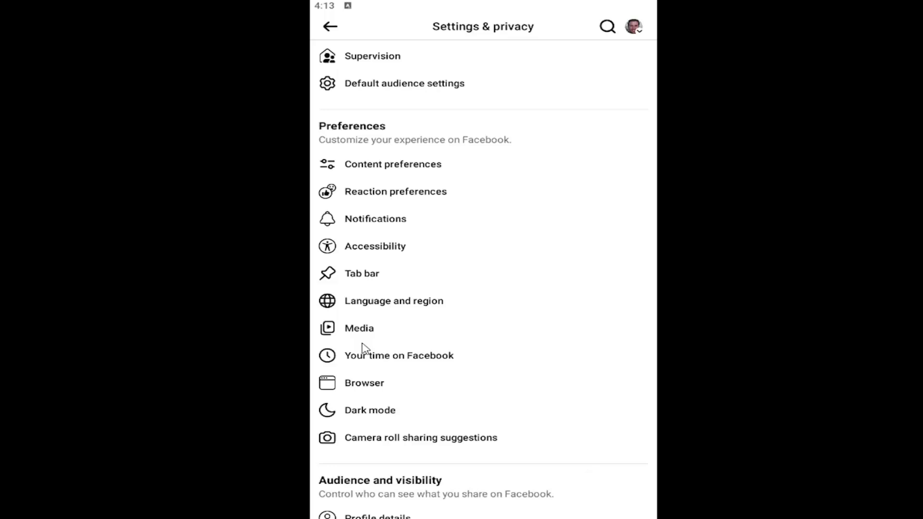
Set Dark mode to On, go back to settings, then set Dark mode to Off.
left_click(356, 417)
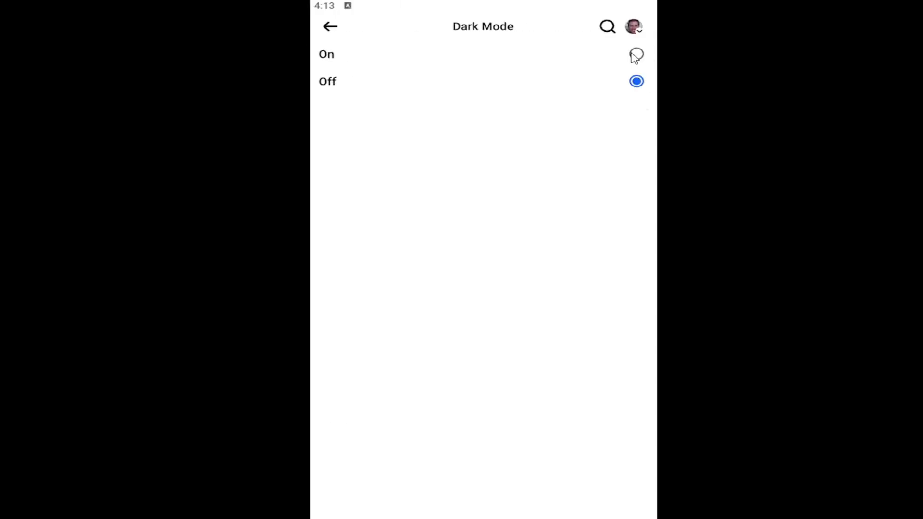
left_click(636, 54)
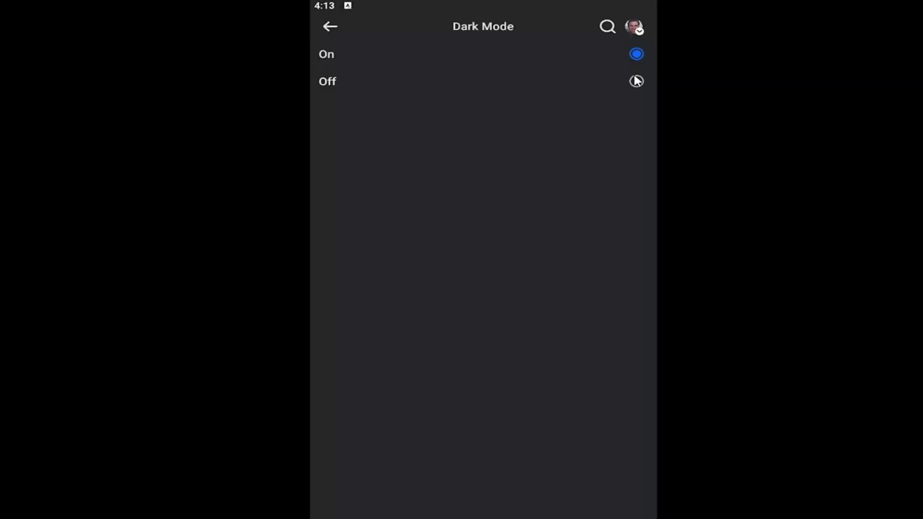
left_click(329, 26)
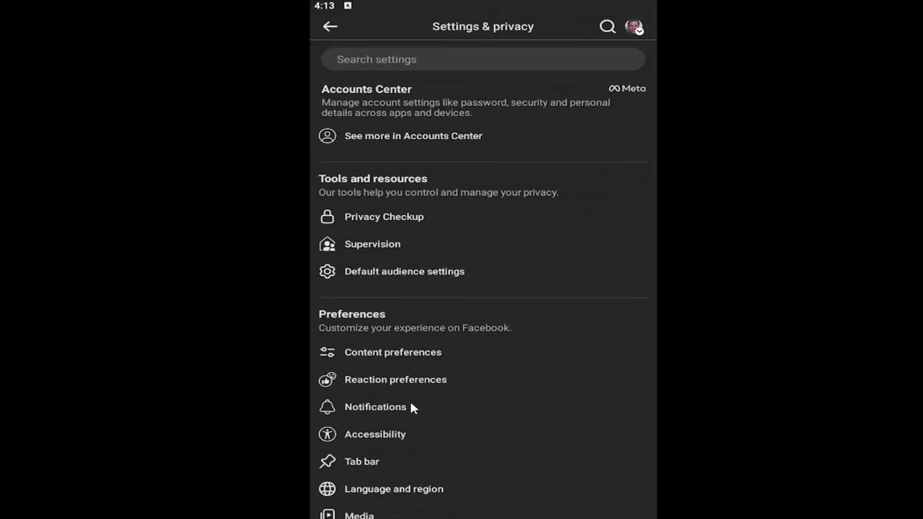
scroll(362, 472, "down", 3)
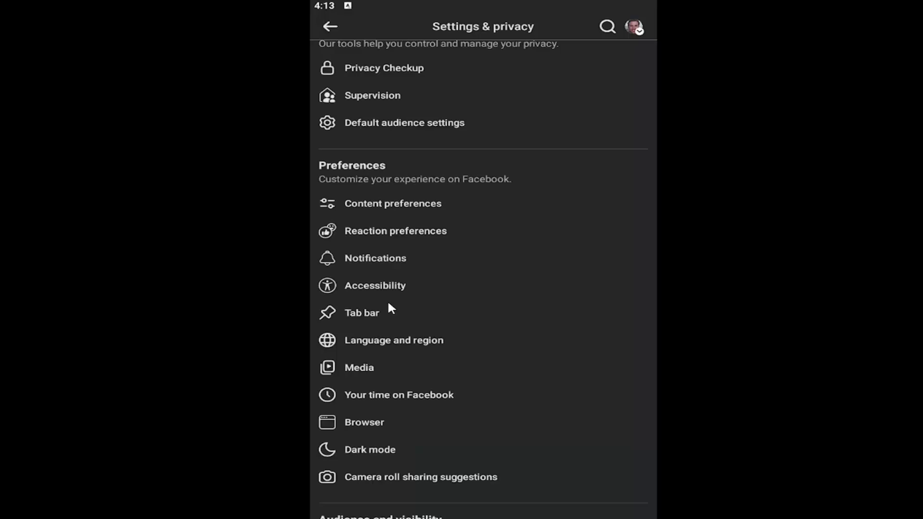
left_click(352, 454)
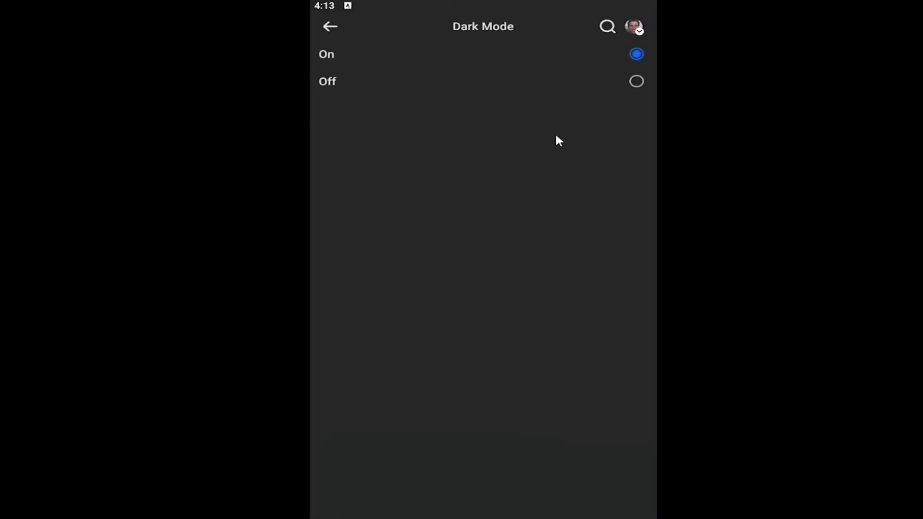
left_click(636, 82)
Back out of settings to the Menu, collapse Settings & privacy, and return to Home.
left_click(330, 26)
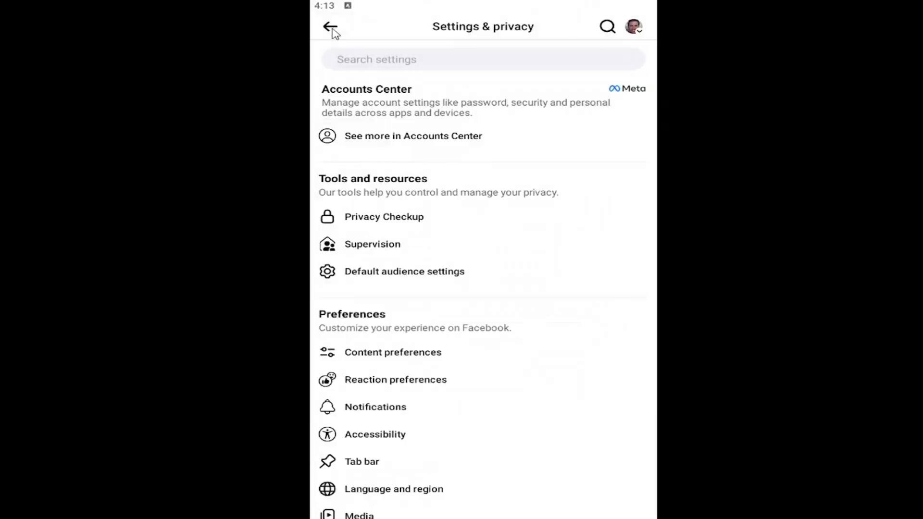
left_click(330, 28)
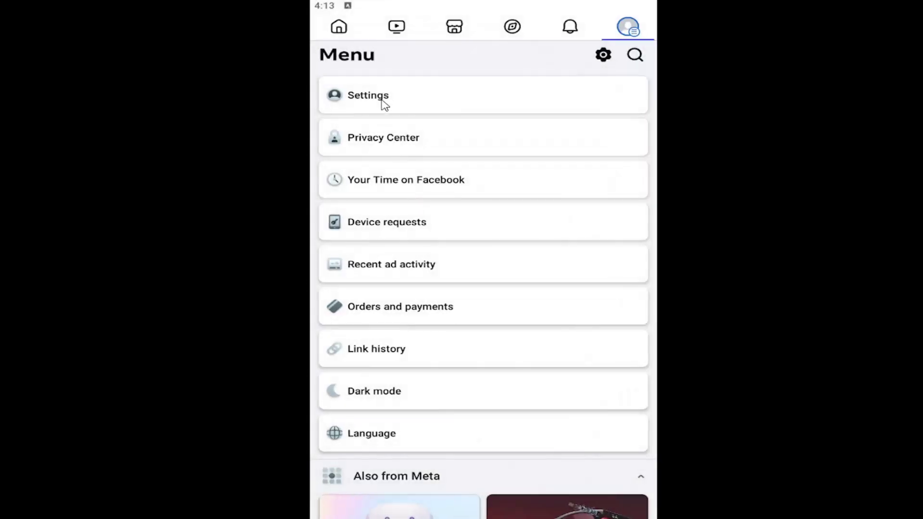
scroll(381, 176, "up", 2)
left_click(404, 127)
scroll(433, 217, "up", 5)
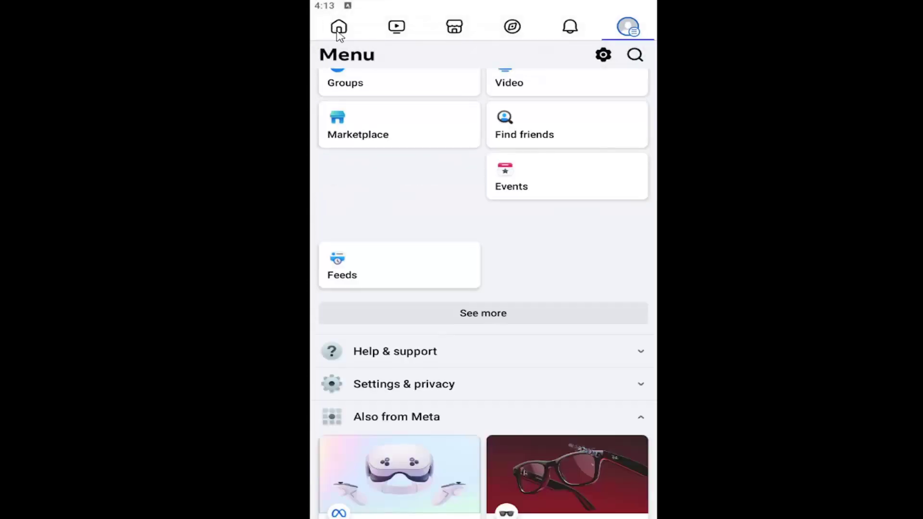
left_click(340, 27)
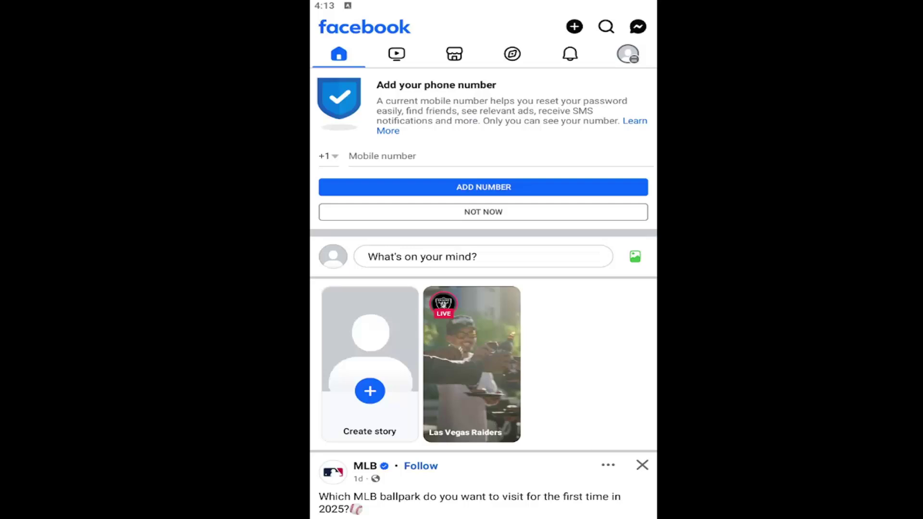